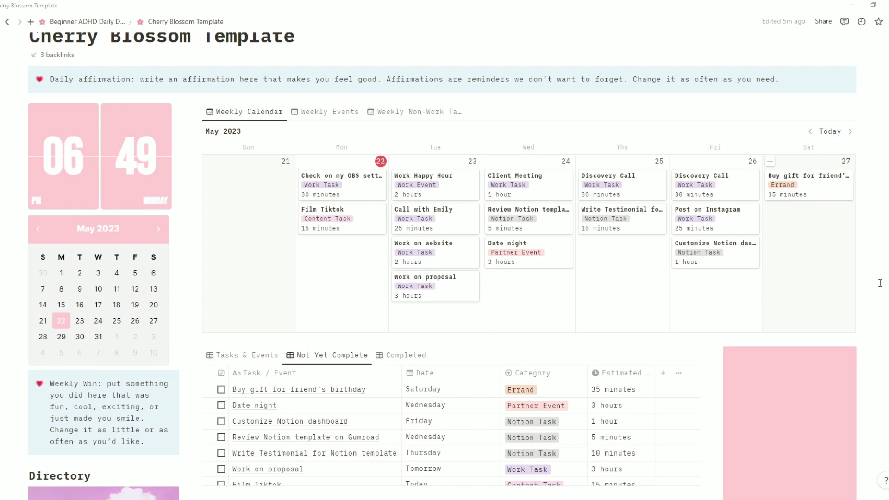
Scroll up and down the dashboard page to review its sections.
scroll(880, 283, up, 1)
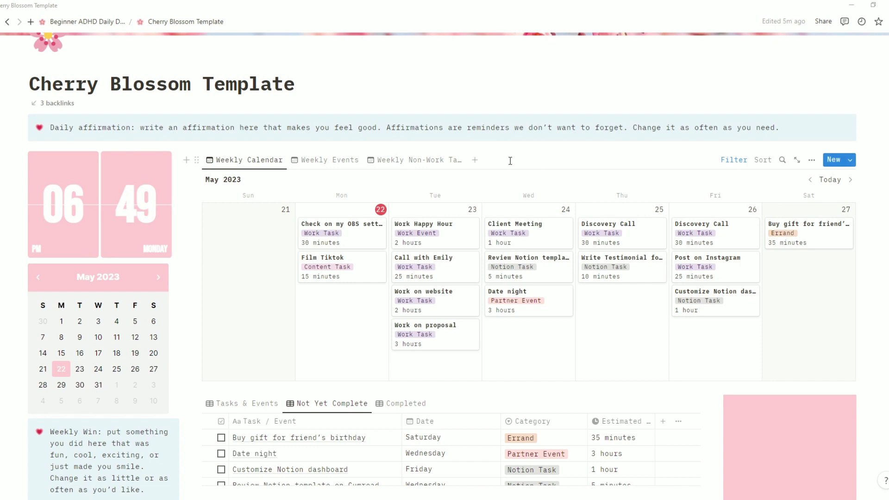
scroll(588, 163, down, 1)
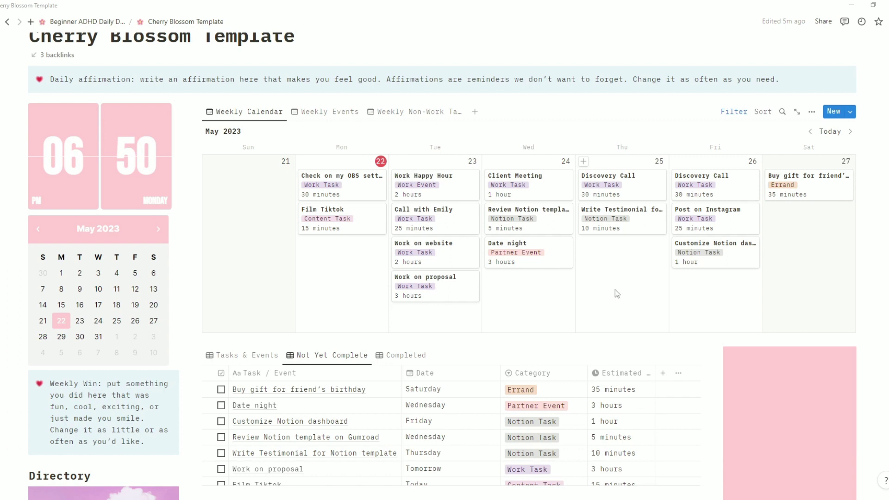
scroll(545, 292, up, 1)
scroll(536, 218, up, 1)
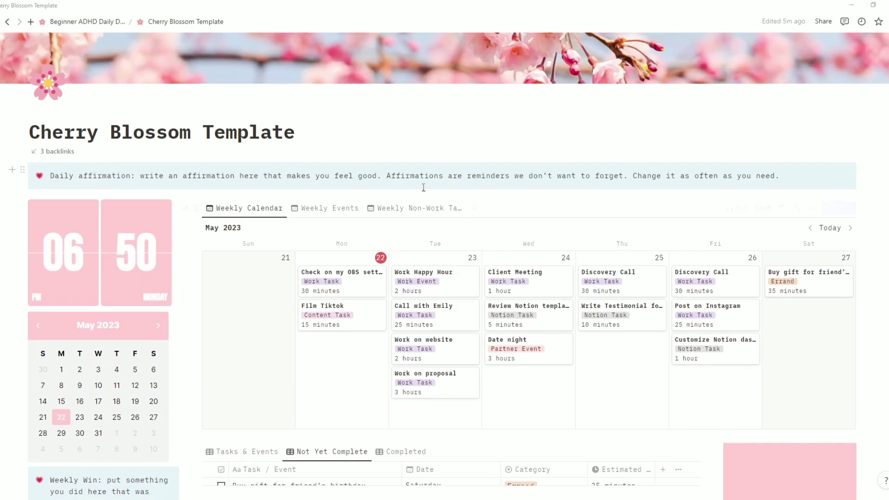
scroll(621, 340, down, 4)
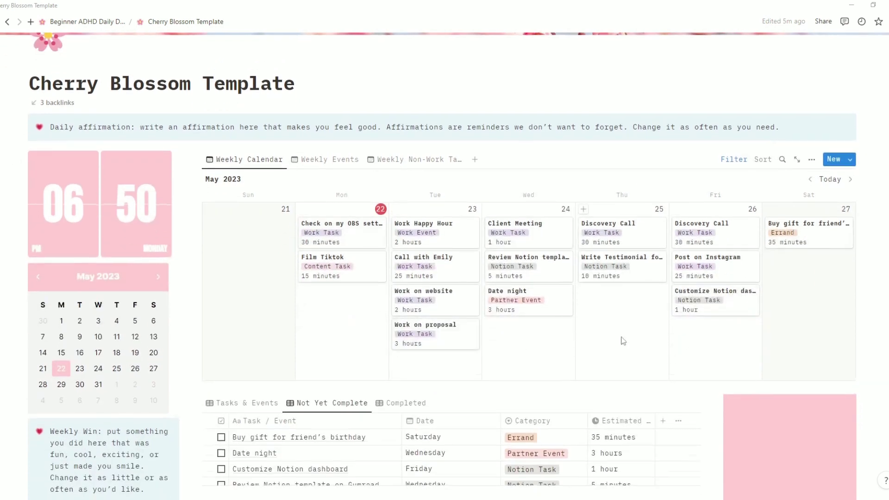
scroll(634, 340, down, 3)
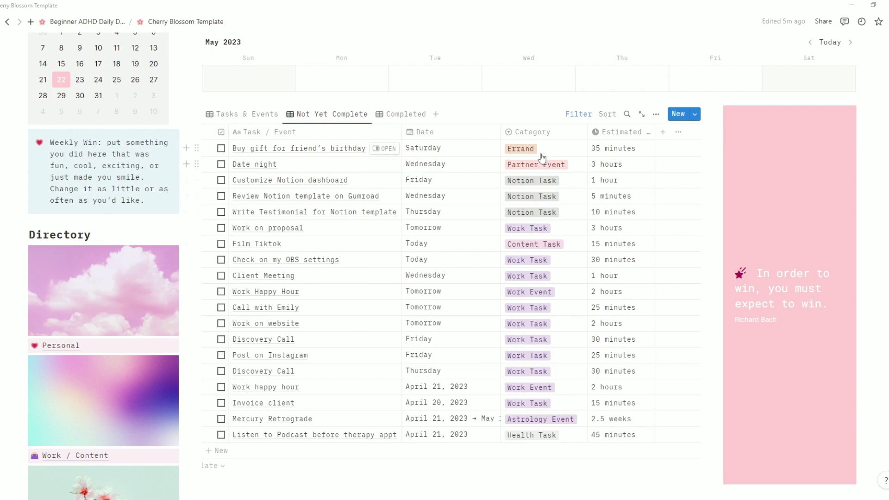
scroll(564, 182, up, 1)
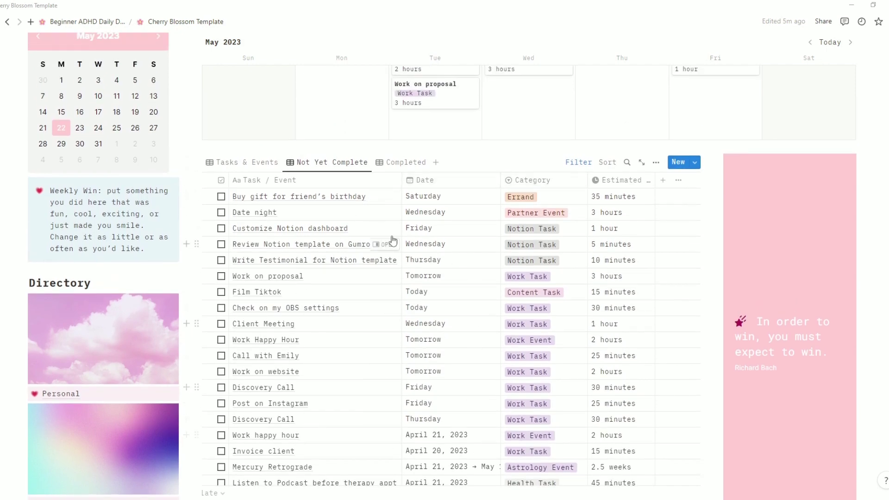
scroll(628, 417, up, 5)
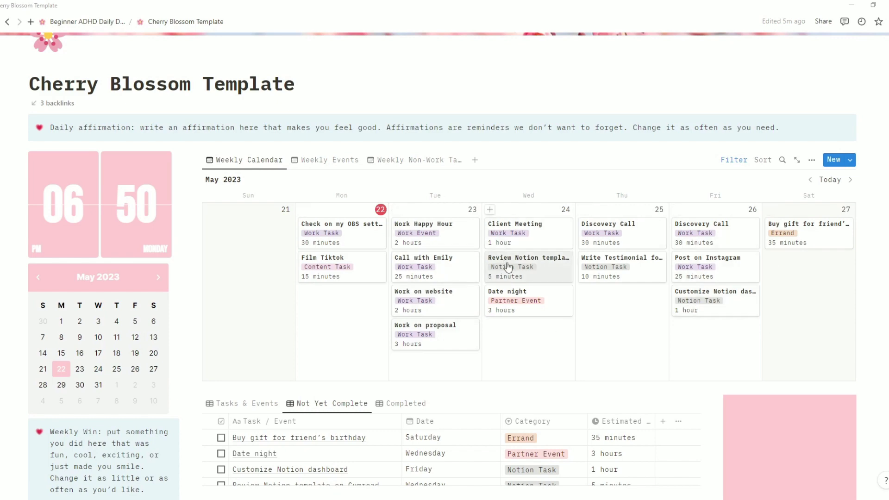
scroll(509, 260, down, 5)
scroll(563, 293, down, 1)
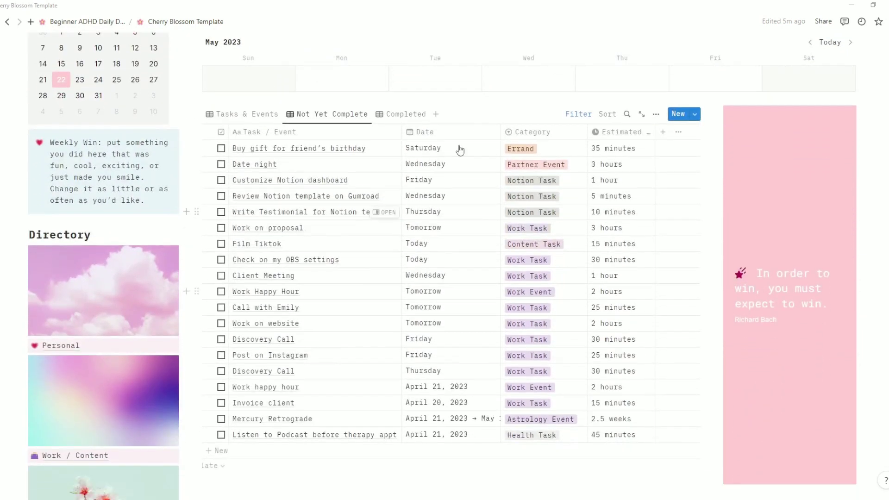
scroll(448, 195, up, 6)
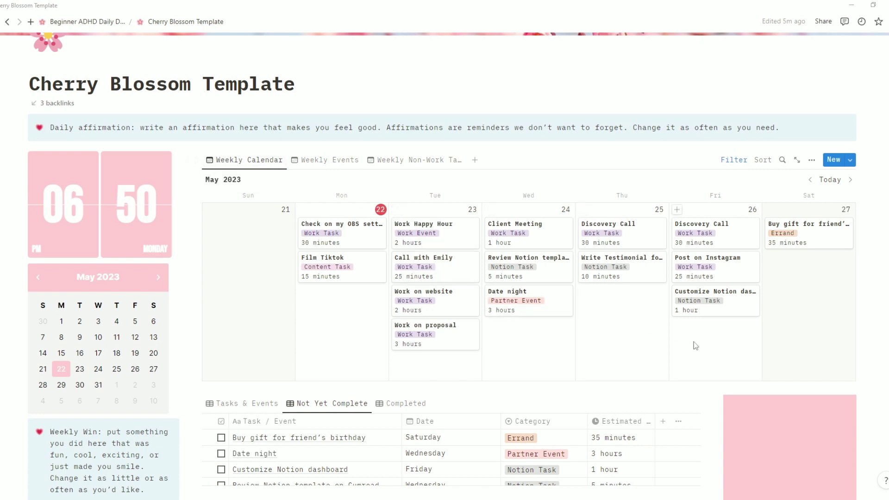
Switch the calendar to Weekly Events, then to the Weekly Non-Work Tasks view.
click(331, 162)
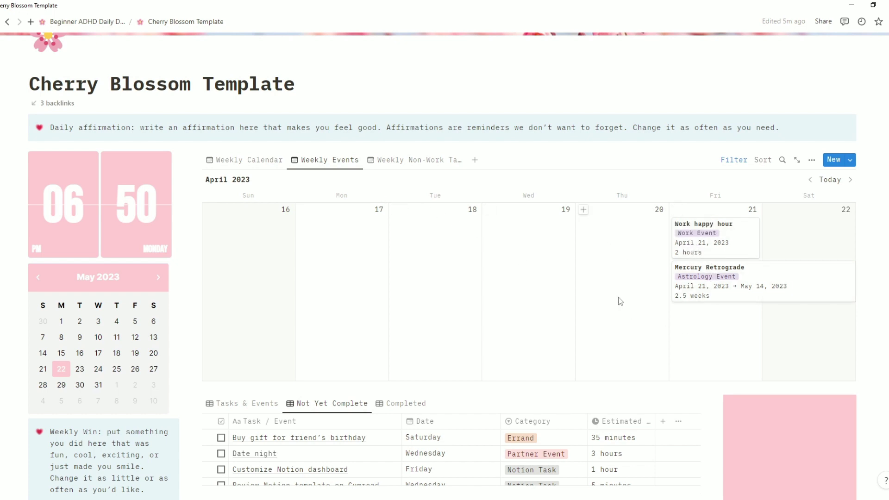
click(422, 168)
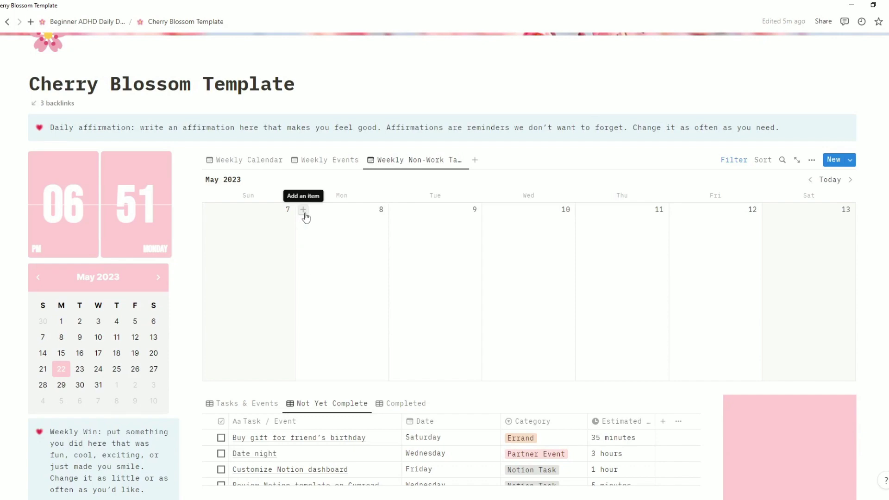
scroll(358, 294, down, 6)
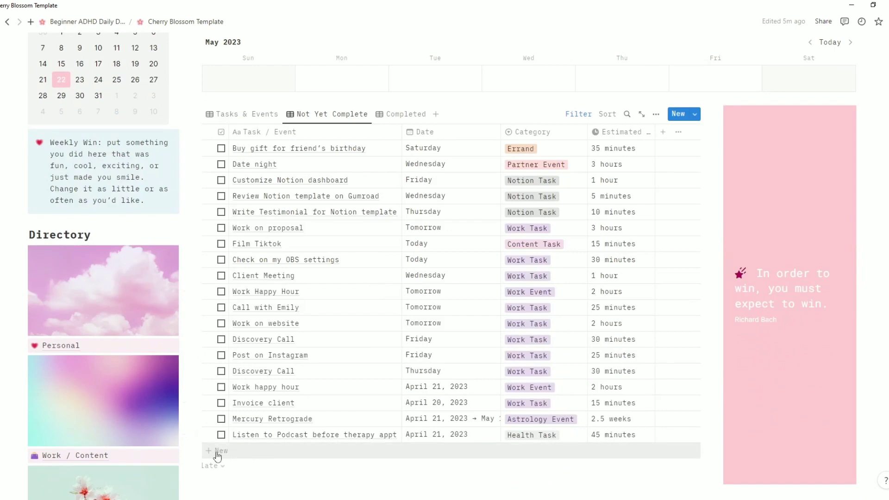
scroll(352, 459, up, 7)
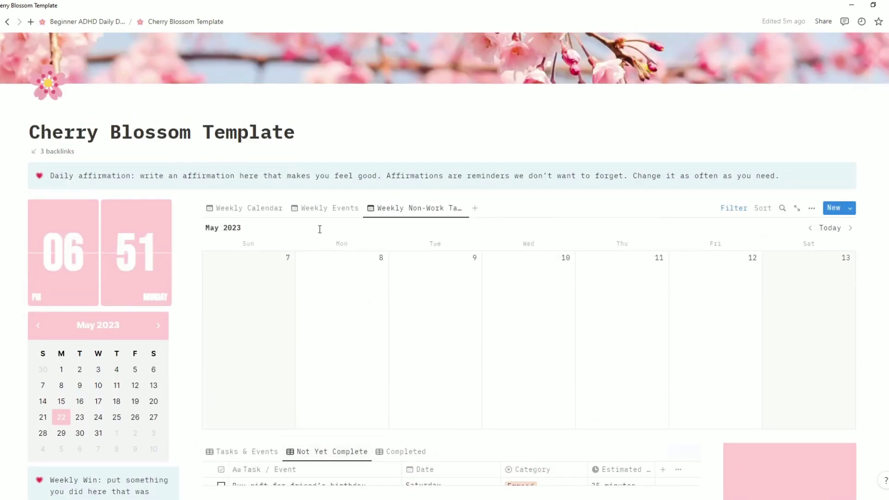
Back on the Weekly Calendar, add an untitled item on Wednesday, May 24.
click(259, 208)
scroll(611, 350, down, 3)
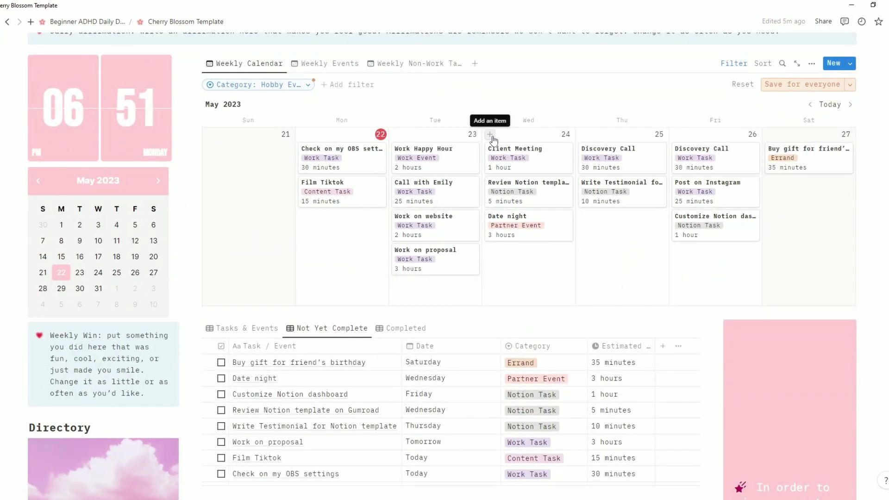
click(491, 138)
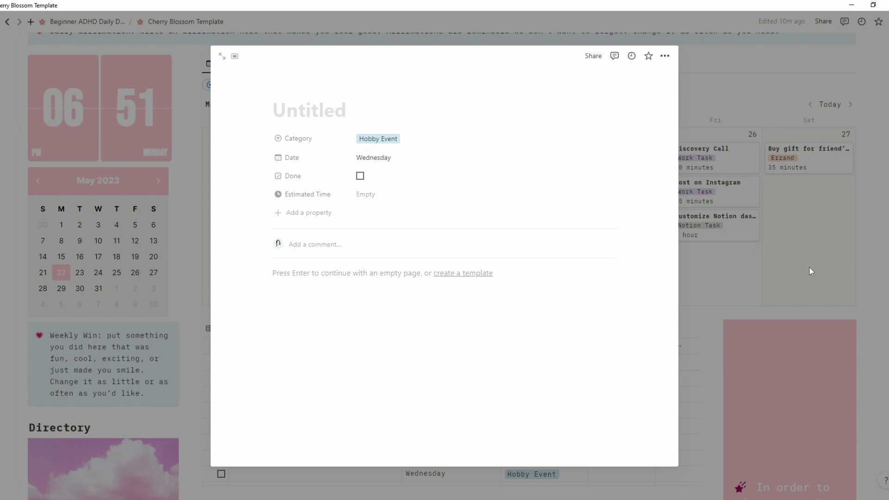
click(791, 267)
scroll(664, 263, up, 1)
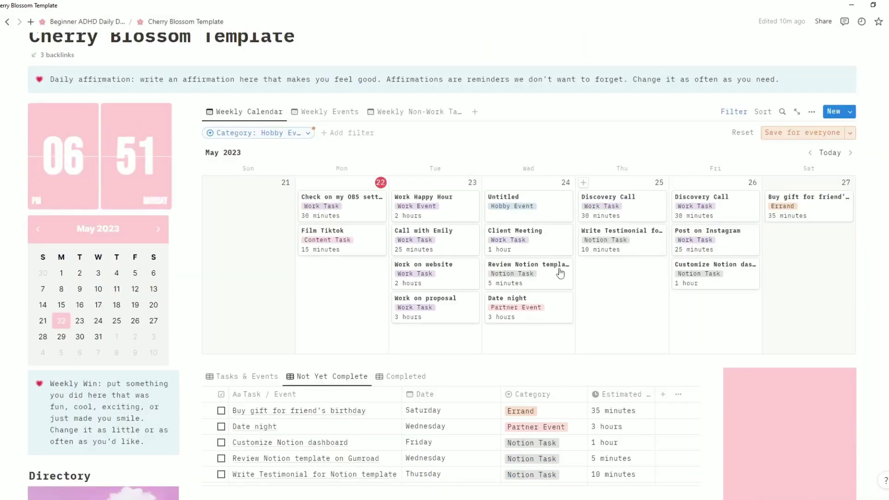
scroll(560, 273, down, 8)
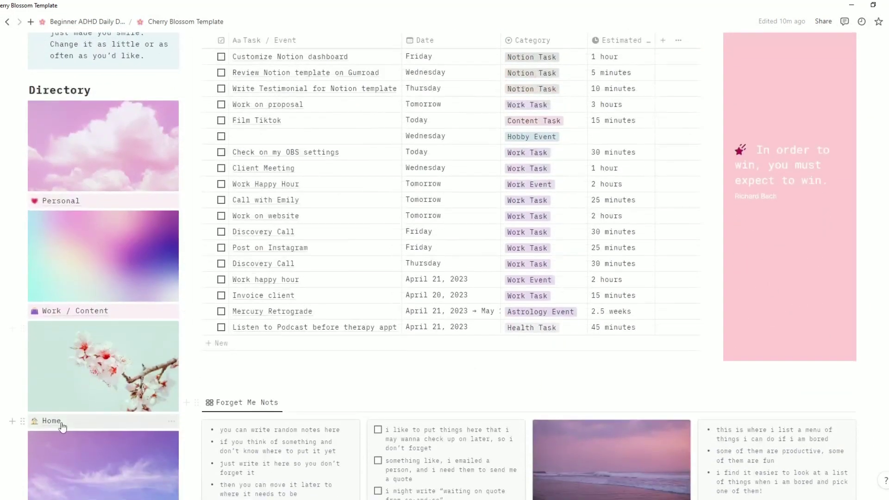
Open the Home page and add a new row to the Home Tasks table.
click(52, 422)
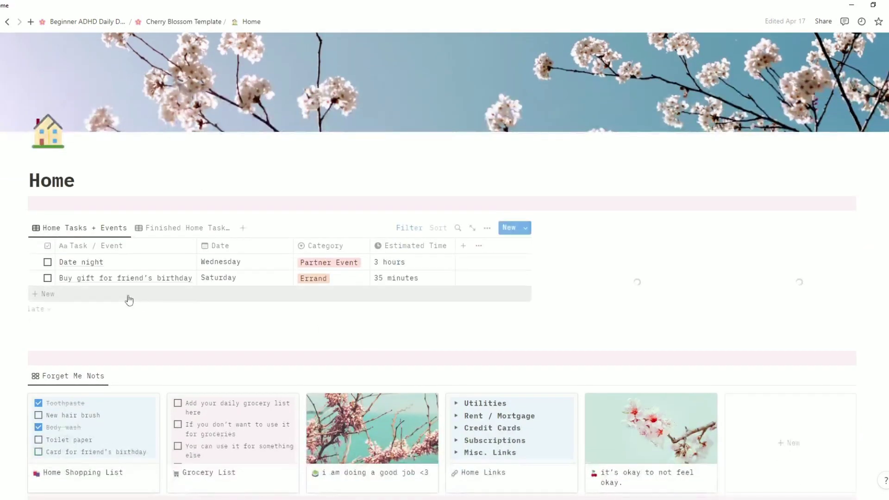
click(48, 294)
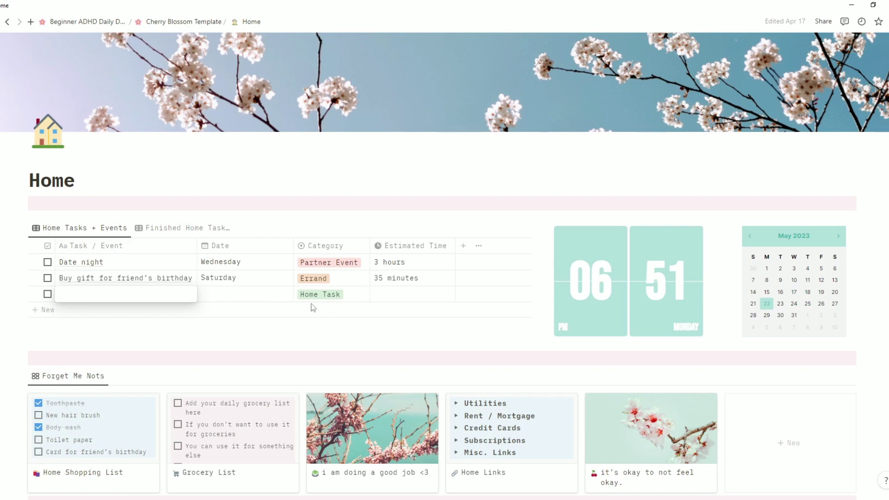
click(328, 299)
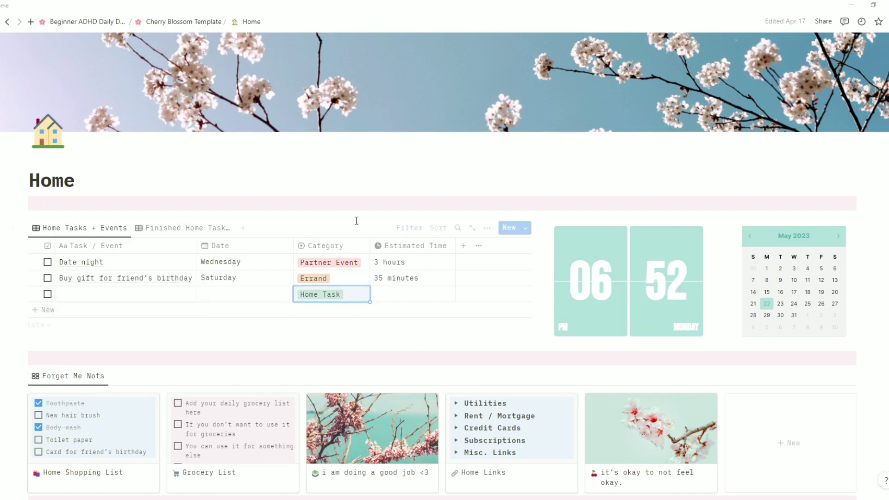
Keep the Category filter on Home Task, Home Event, Partner Event, Errand and Birthdays.
click(410, 228)
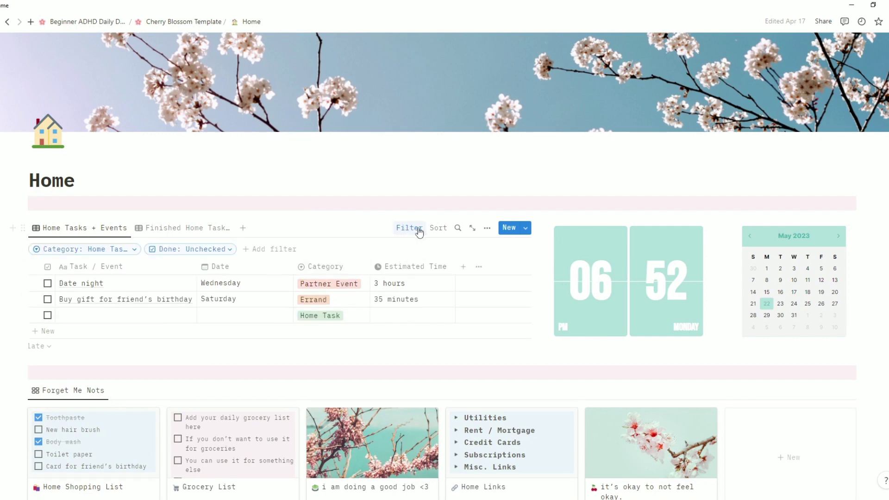
click(129, 250)
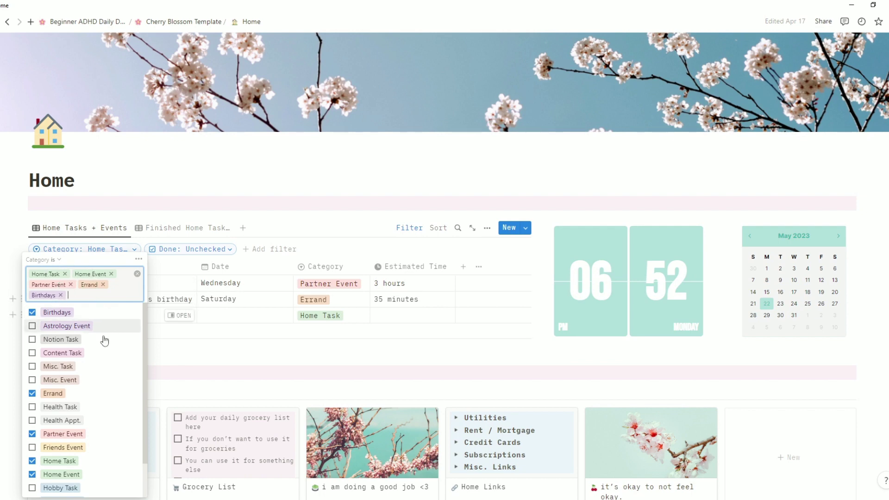
scroll(88, 417, down, 1)
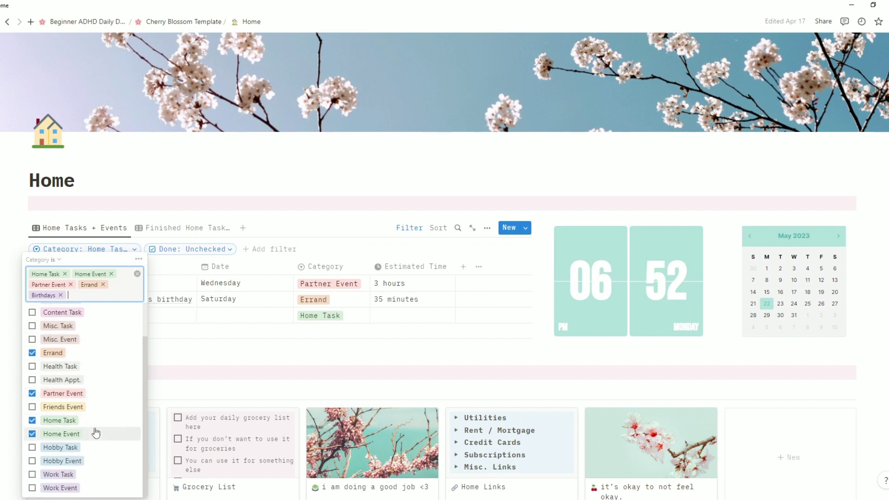
scroll(80, 463, up, 1)
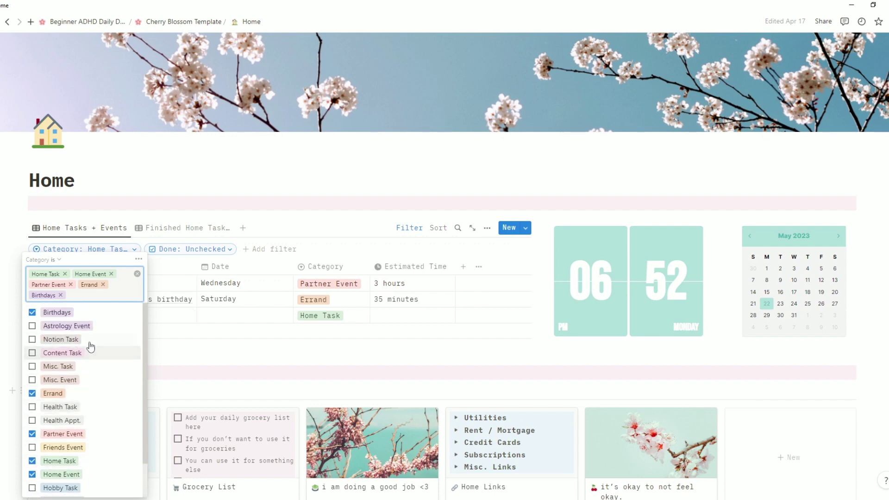
click(450, 378)
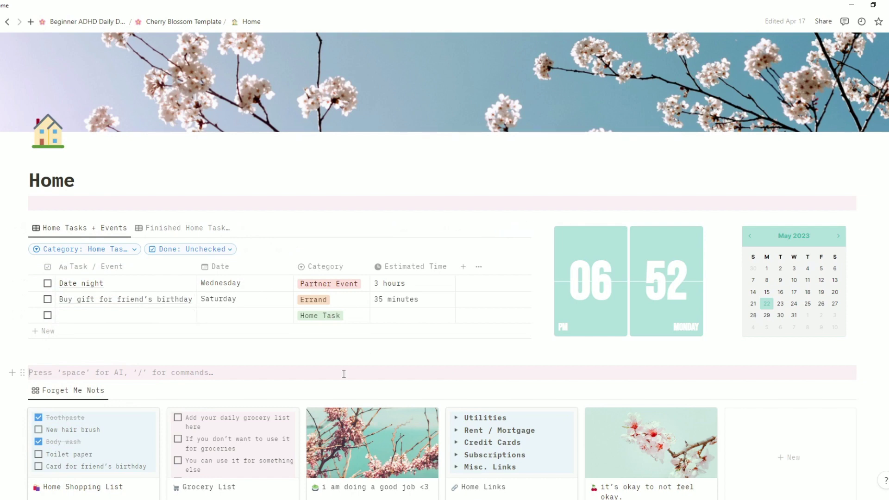
Hide the filter row and preview the Finished Home Tasks view.
click(341, 218)
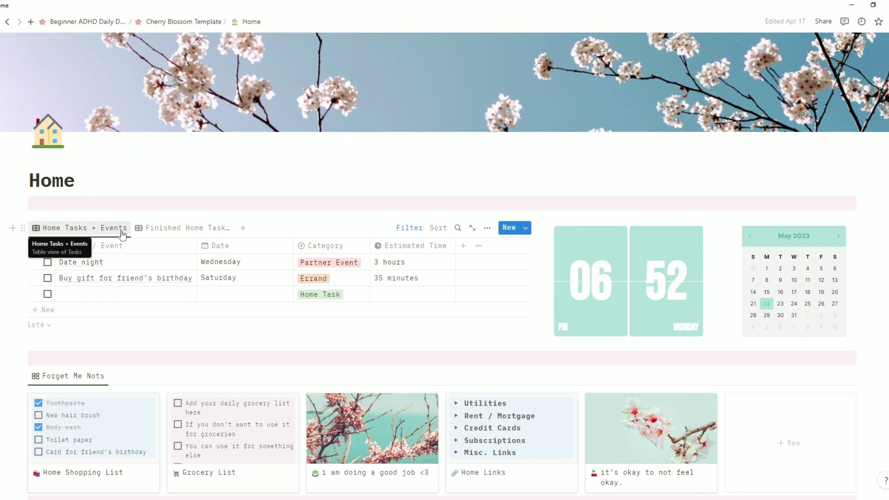
click(160, 229)
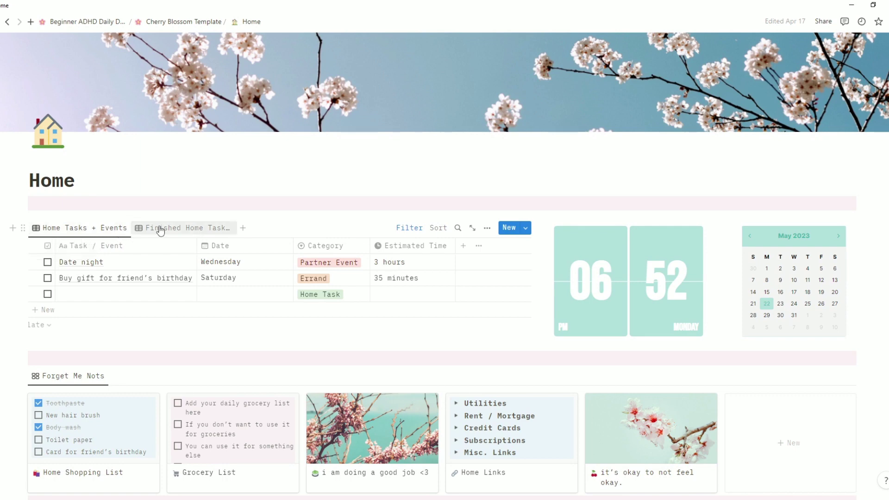
click(119, 229)
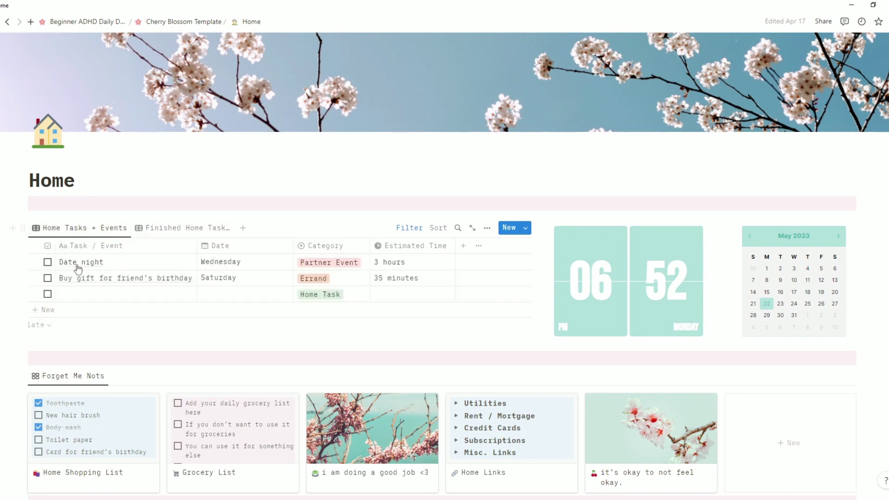
Mark Date night done, confirm it under Finished Home Tasks, undo it, and return to the dashboard.
click(47, 263)
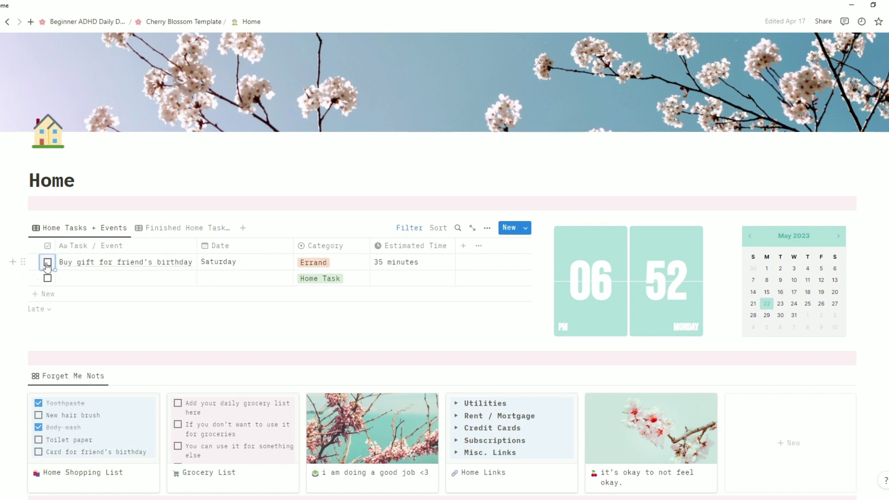
click(163, 229)
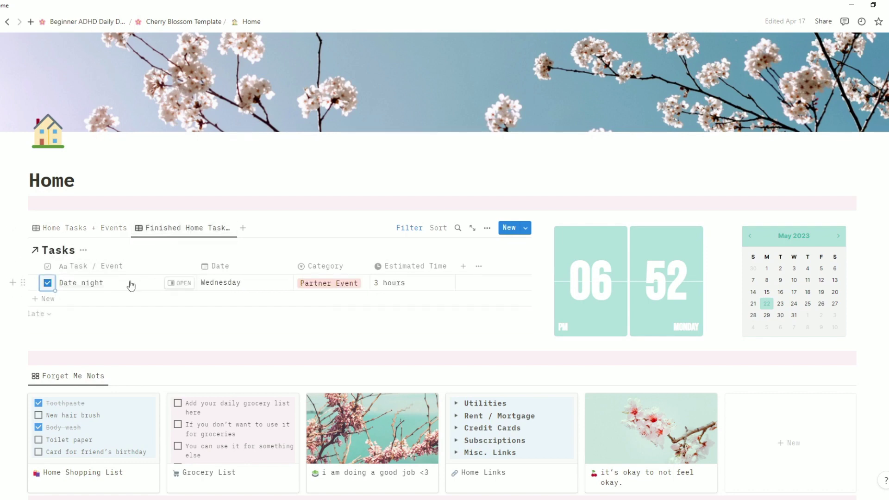
click(47, 283)
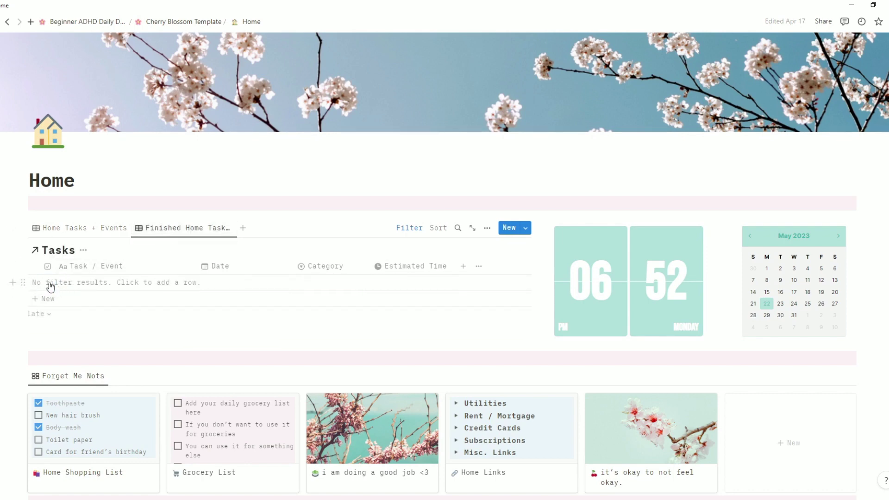
click(79, 228)
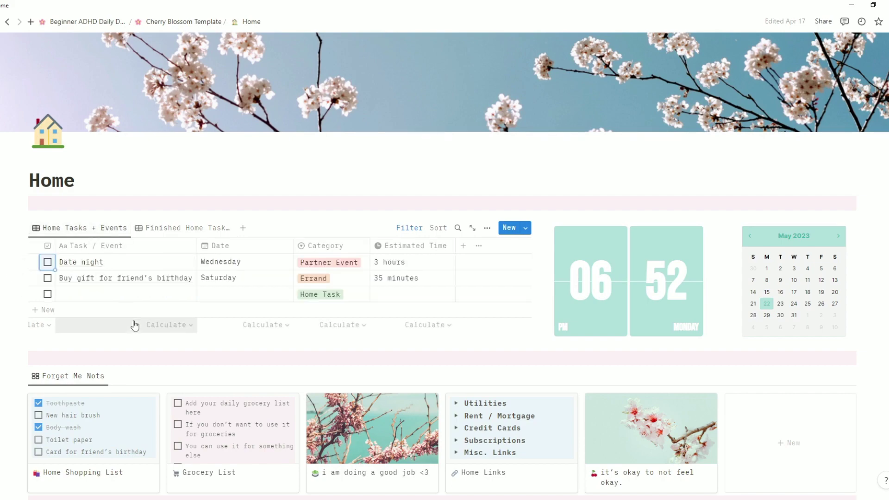
key(ctrl+bracketleft)
Remove Work Task and Work Event from the Weekly Calendar's Category filter.
scroll(589, 227, down, 3)
scroll(595, 228, up, 4)
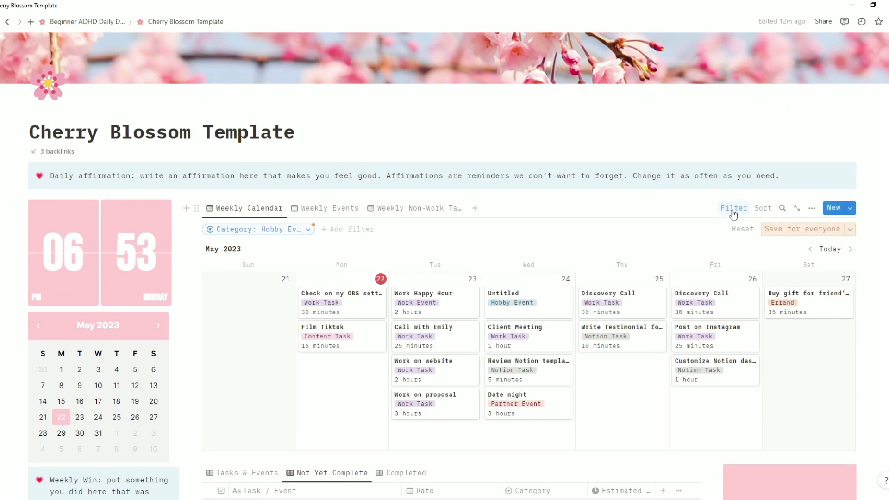
click(733, 209)
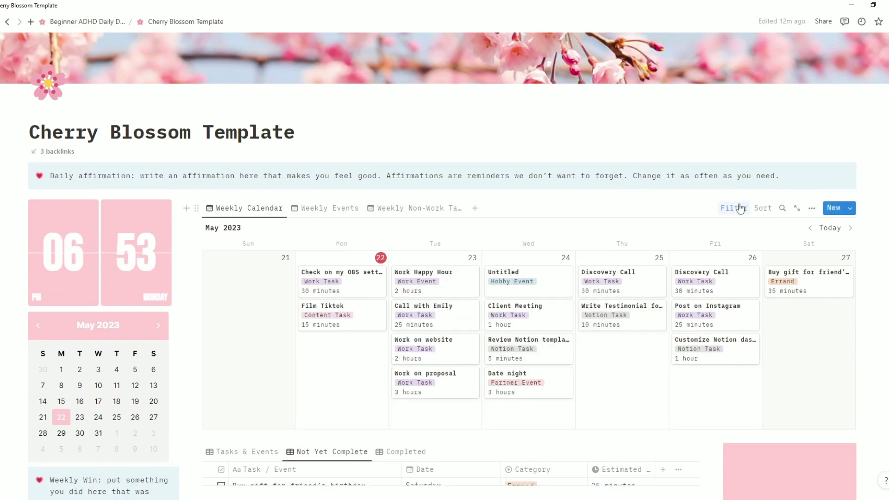
click(741, 210)
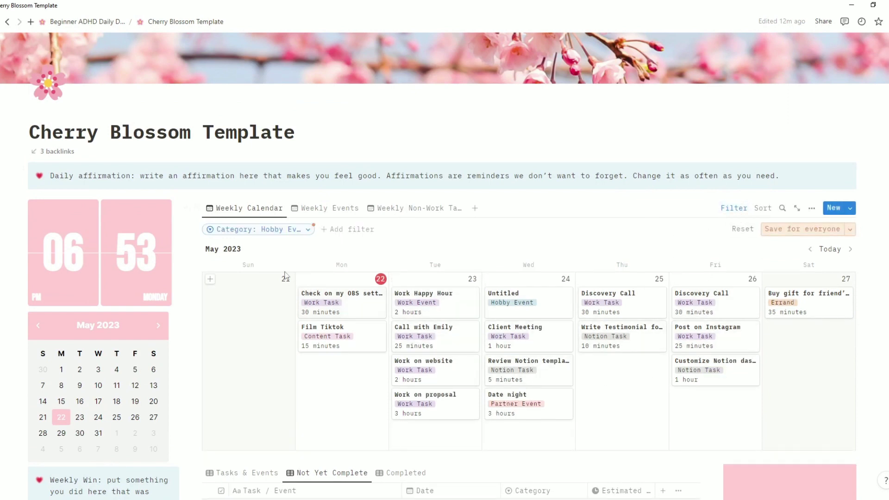
click(306, 231)
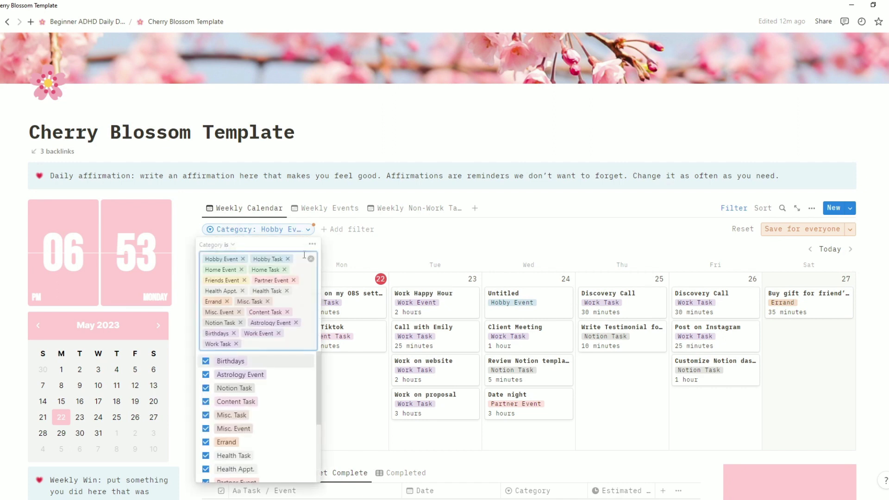
click(237, 344)
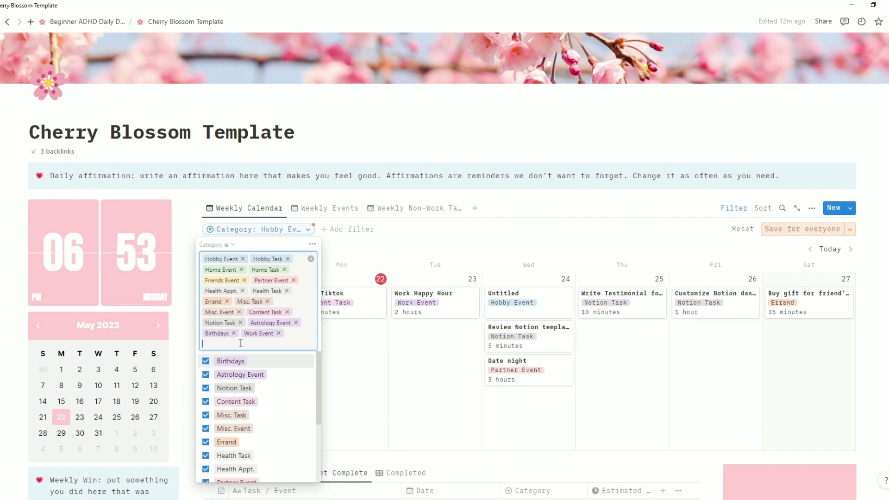
click(279, 334)
click(524, 240)
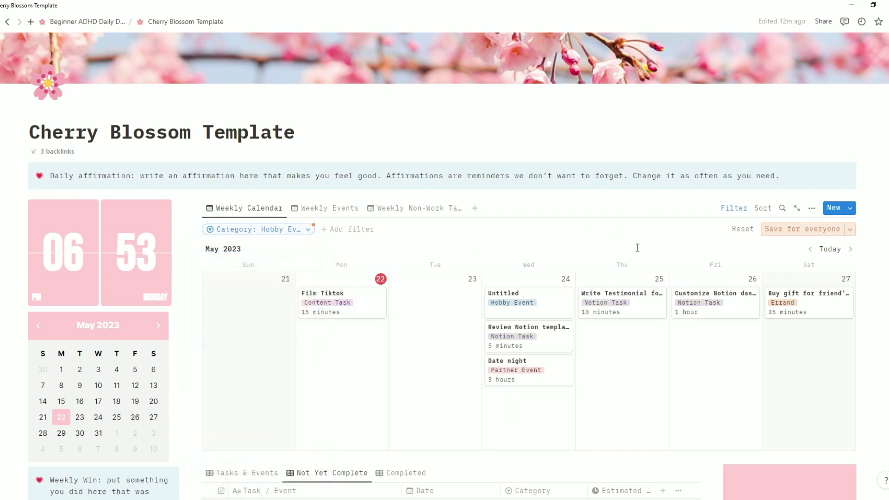
scroll(638, 247, down, 4)
scroll(636, 250, down, 5)
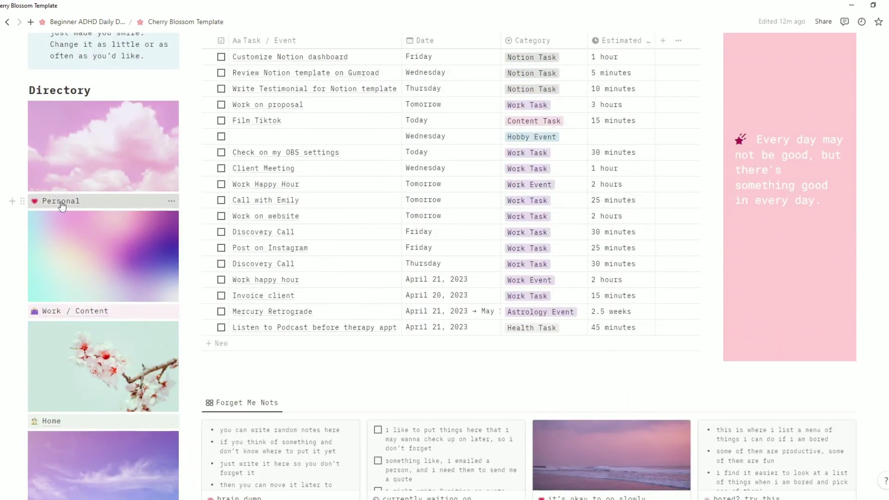
Open the Personal page from the directory to view its Habit Tracker.
click(57, 201)
scroll(525, 261, down, 3)
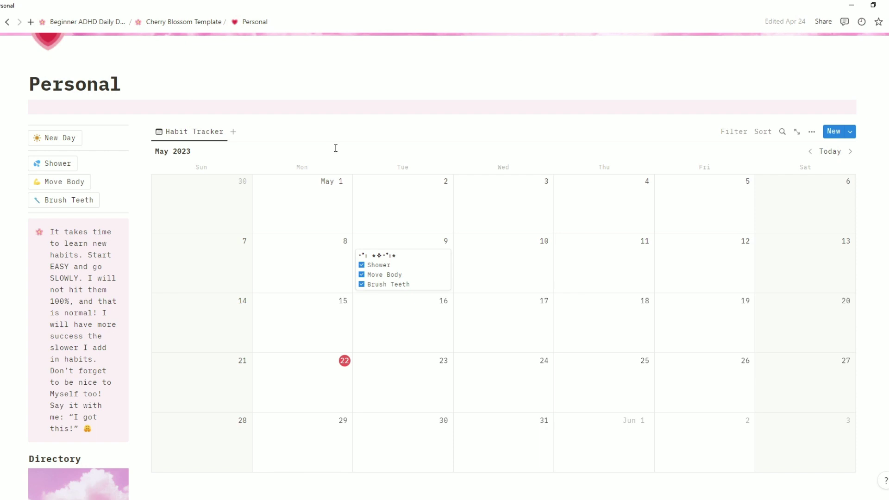
Add a May 22 habit entry and toggle its Brush Teeth, Move Body and Shower boxes on and off.
click(59, 141)
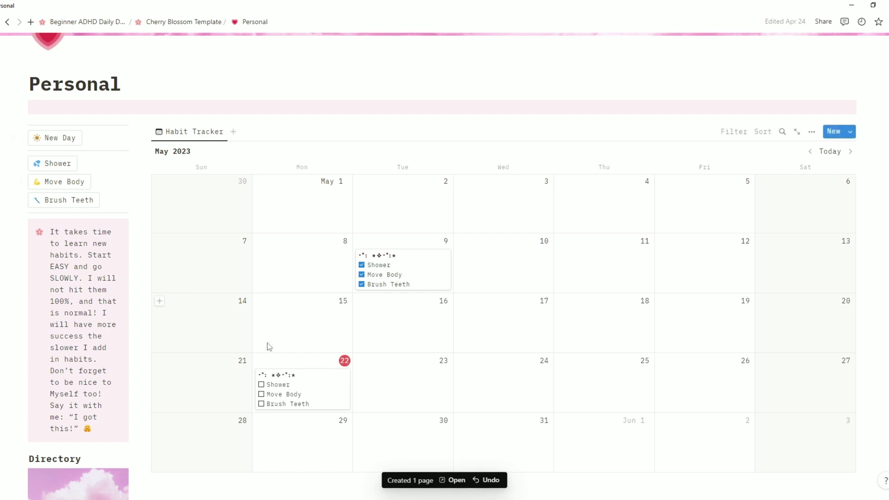
click(262, 404)
click(262, 395)
click(262, 385)
click(262, 385)
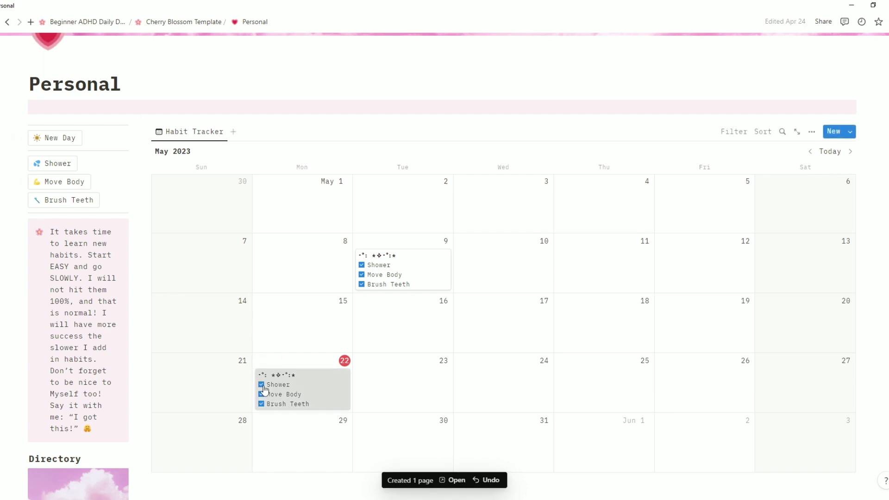
click(262, 394)
click(262, 405)
Log Shower, Move Body and Brush Teeth as done for today.
click(67, 170)
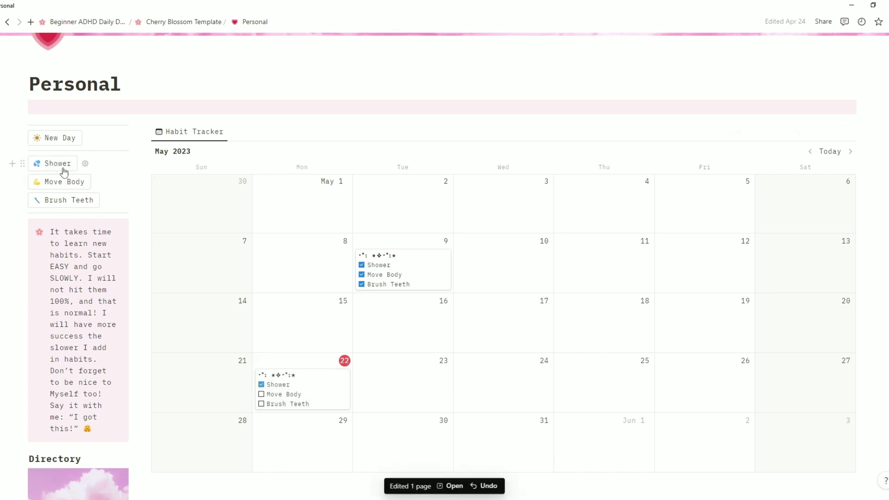
click(60, 181)
click(70, 210)
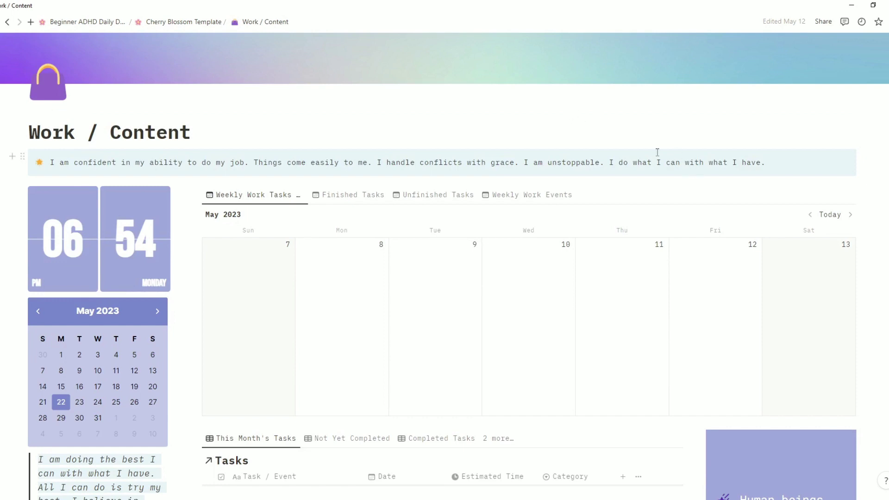
Check the Tasks table's Work Task category filter, then hide the filter row.
scroll(661, 141, down, 4)
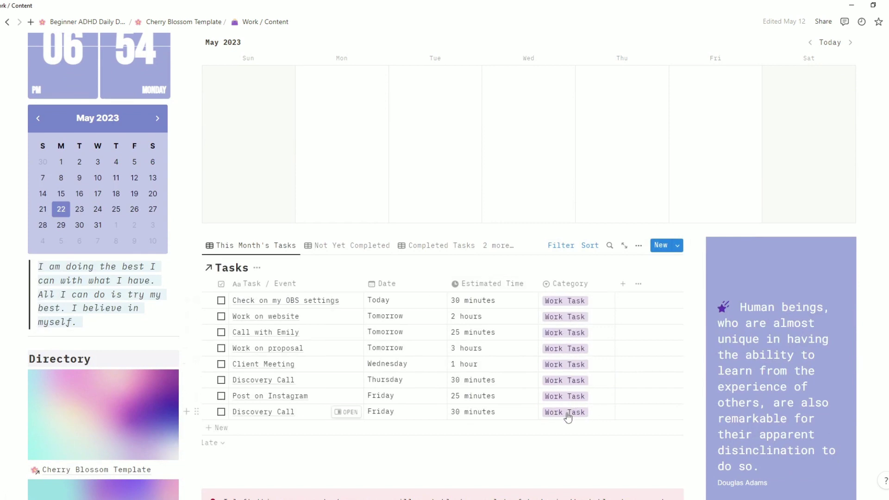
click(561, 246)
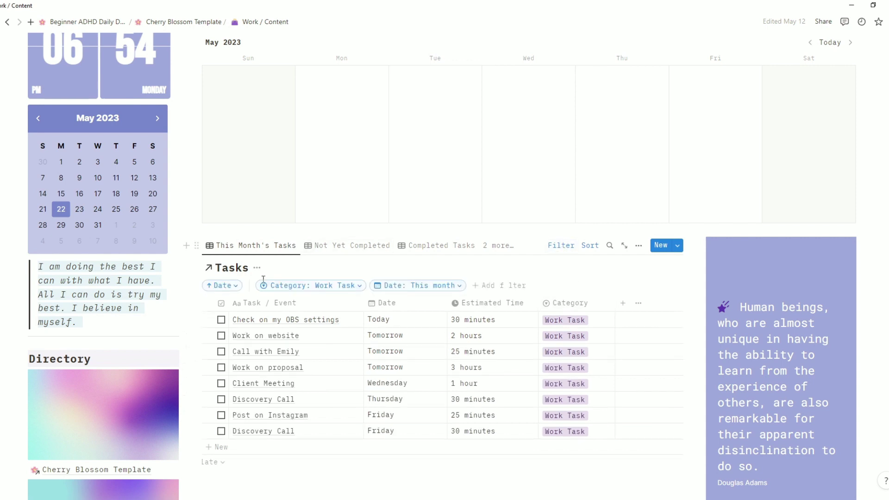
click(324, 287)
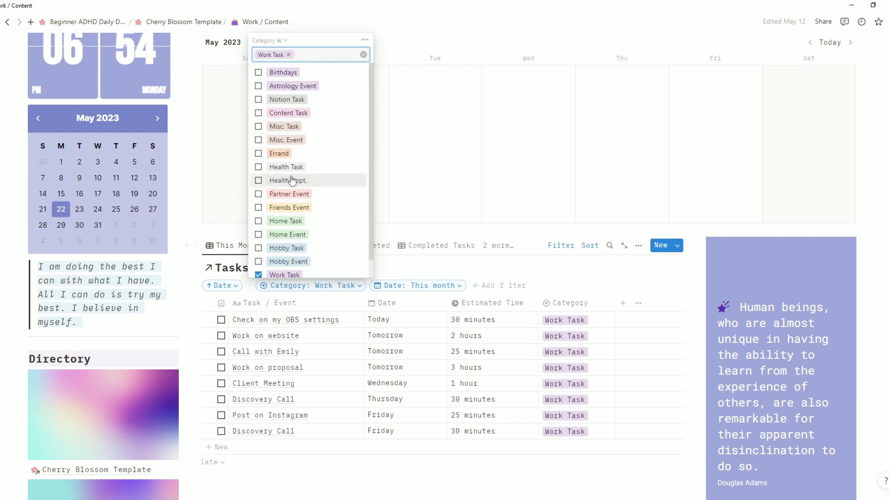
click(590, 274)
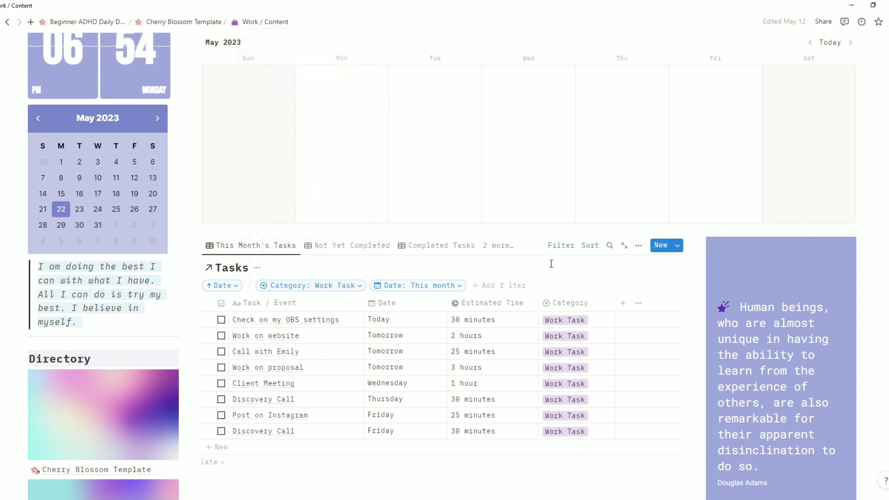
click(561, 245)
scroll(602, 292, up, 3)
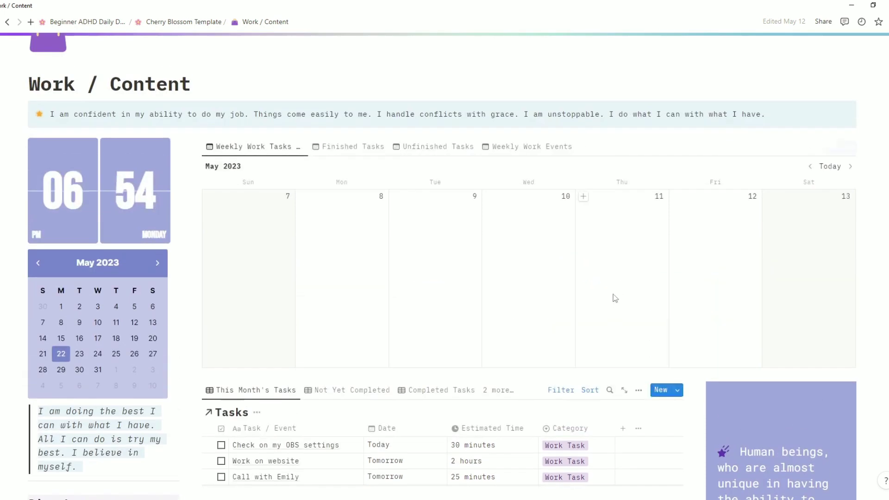
scroll(419, 422, down, 3)
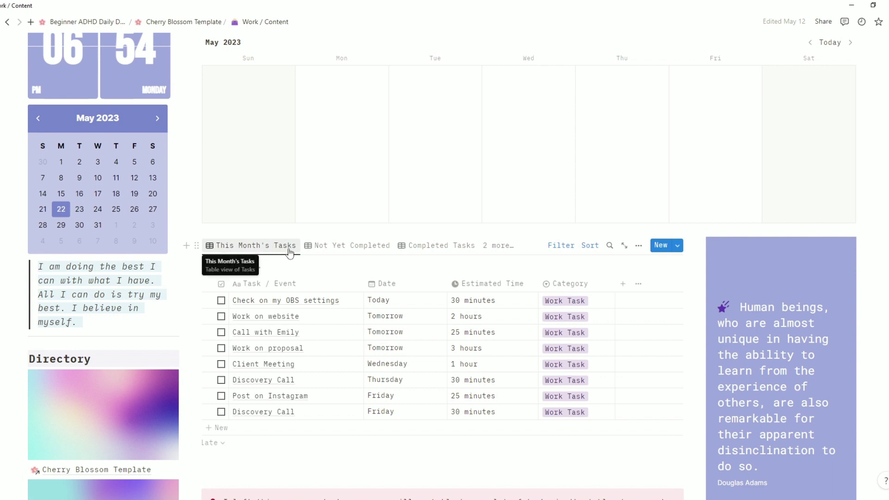
click(332, 248)
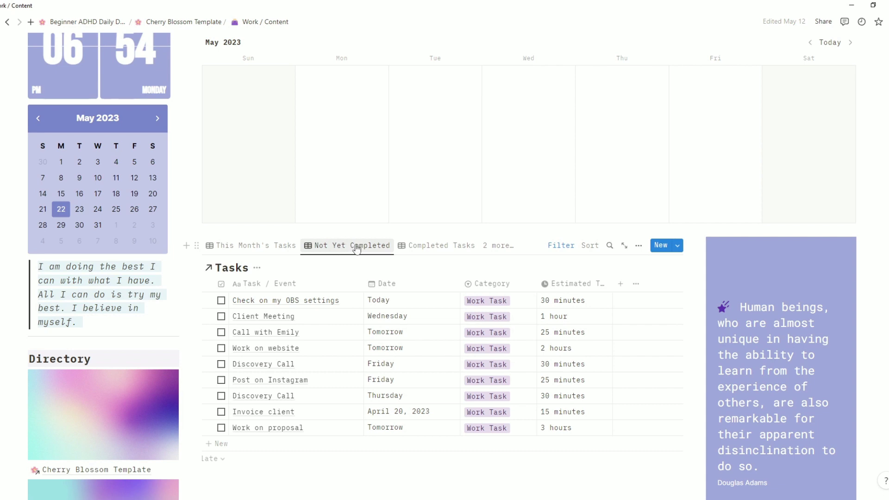
click(418, 249)
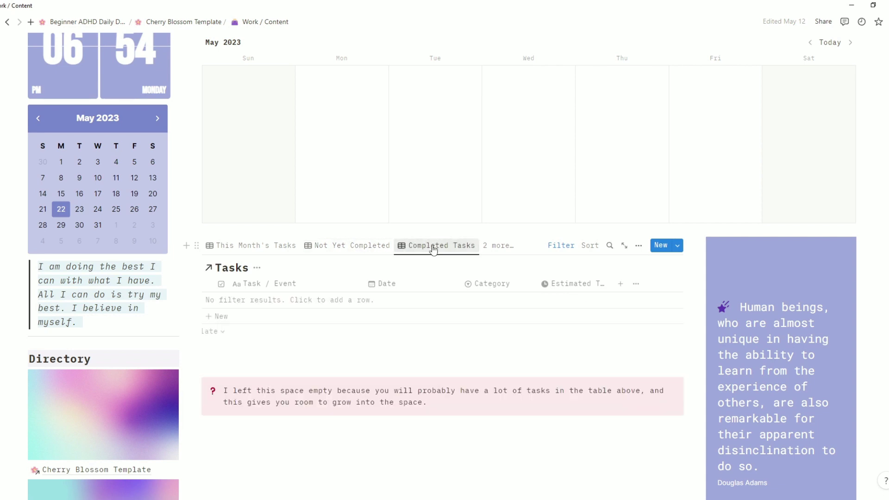
click(508, 249)
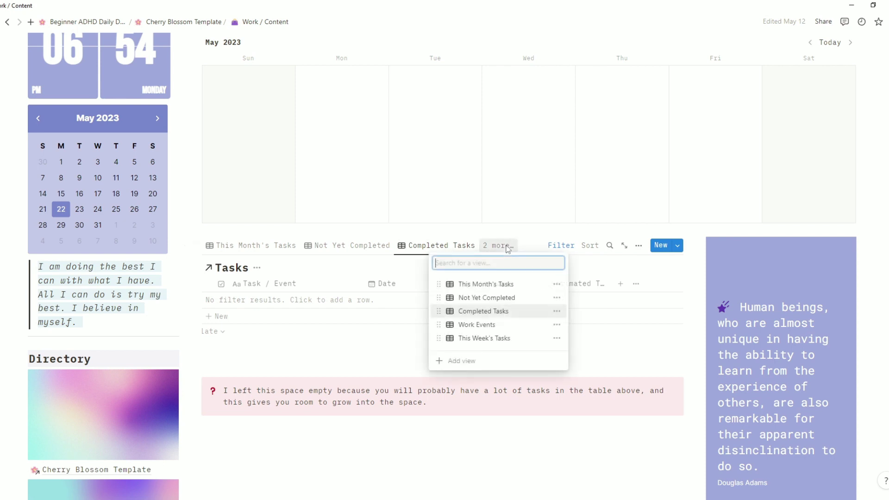
click(491, 324)
click(489, 251)
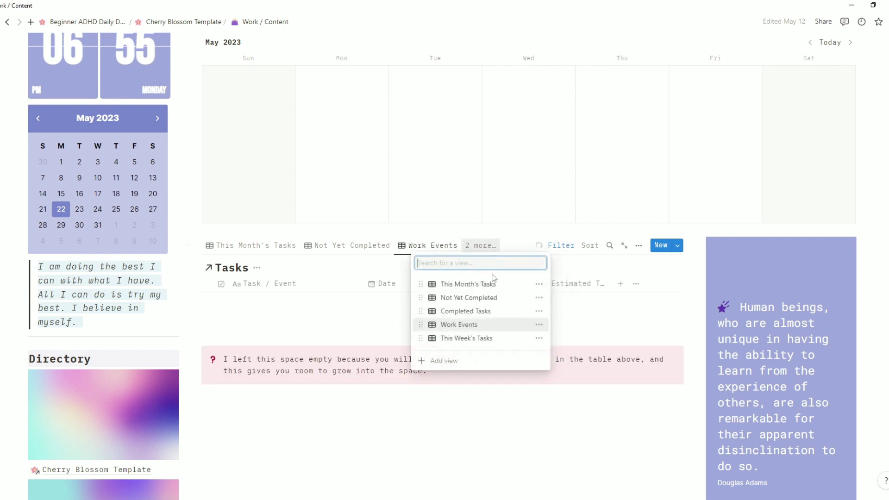
click(477, 340)
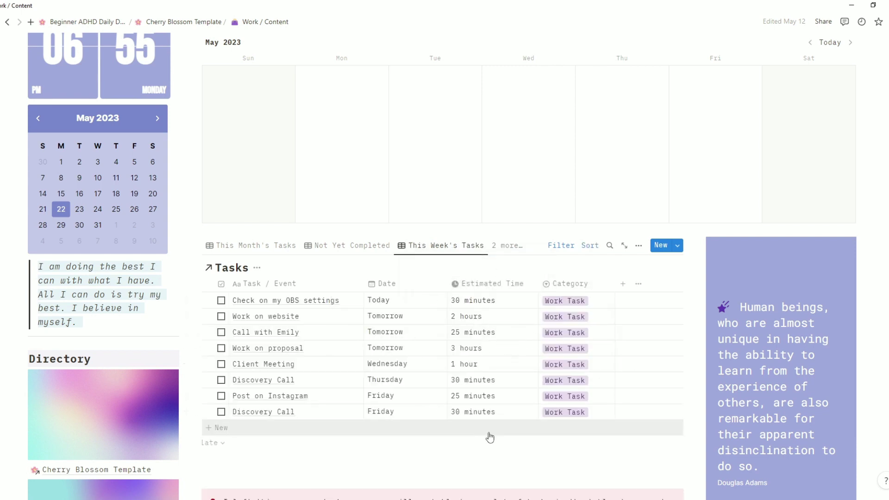
click(279, 246)
scroll(325, 111, up, 4)
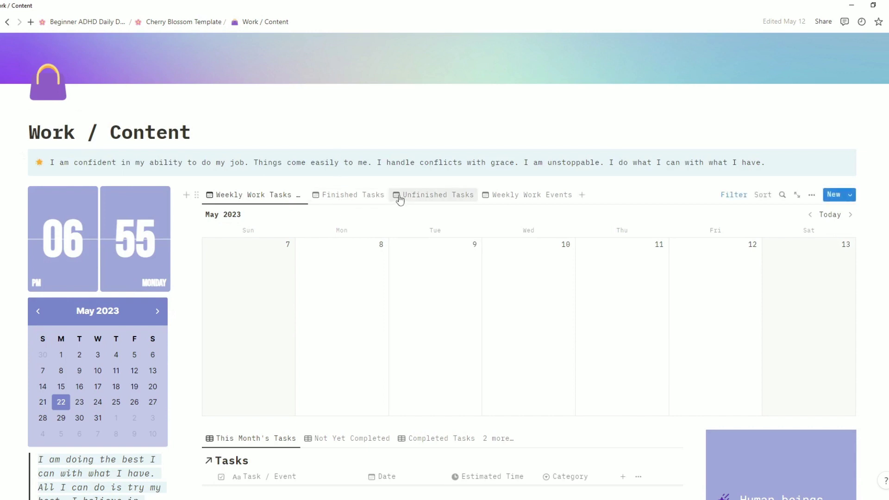
Cycle through the Finished Tasks, Unfinished Tasks and Weekly Work Events calendar views.
click(276, 200)
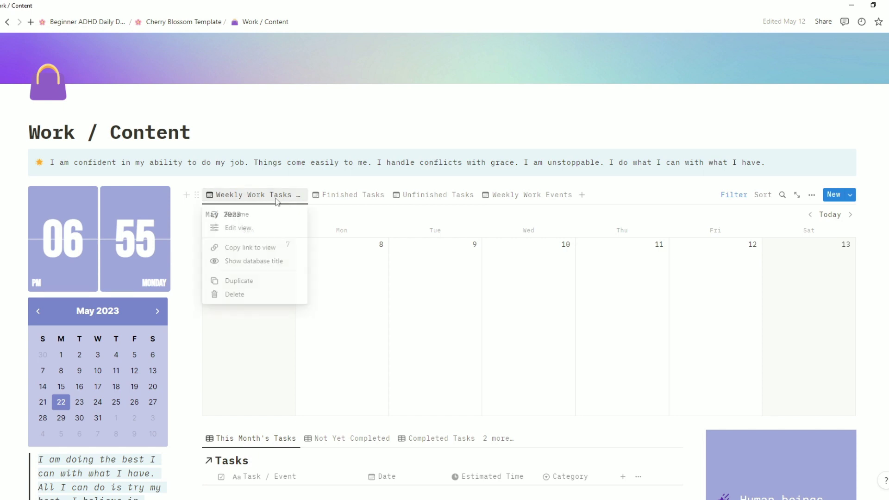
click(355, 199)
click(356, 200)
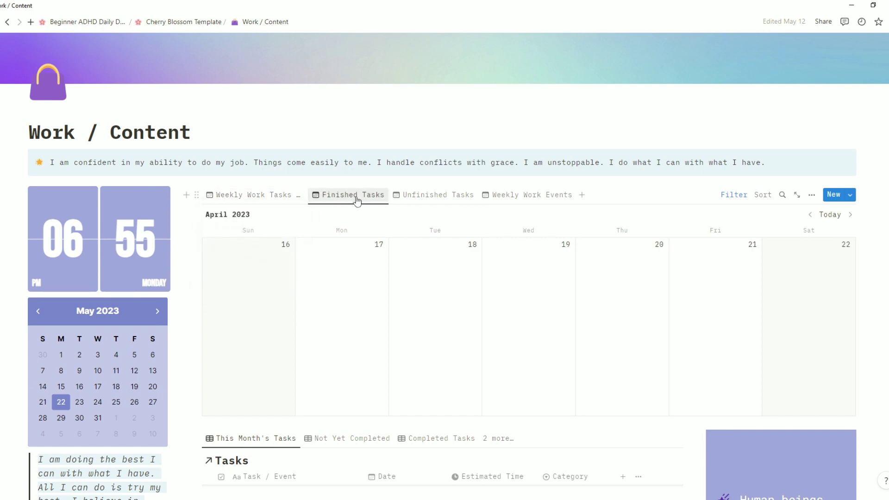
click(441, 201)
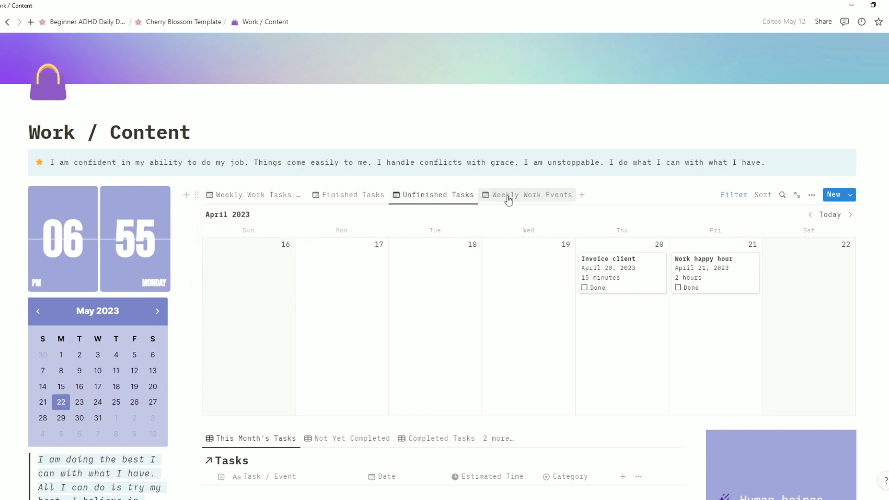
click(531, 199)
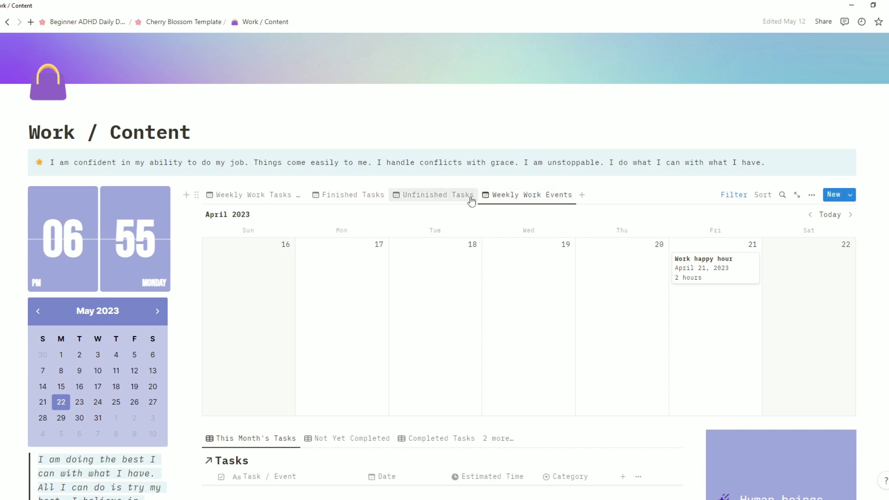
click(452, 197)
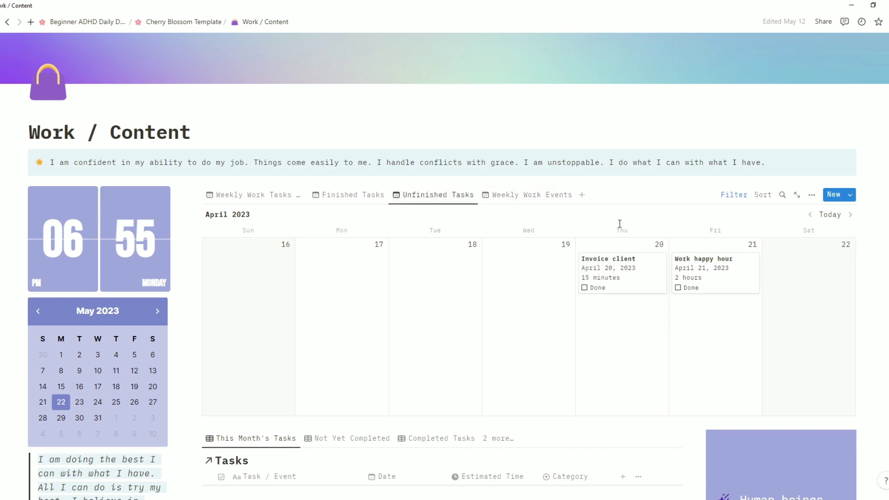
Mark Invoice client done, confirm it under Finished Tasks, then mark it not done again.
click(585, 288)
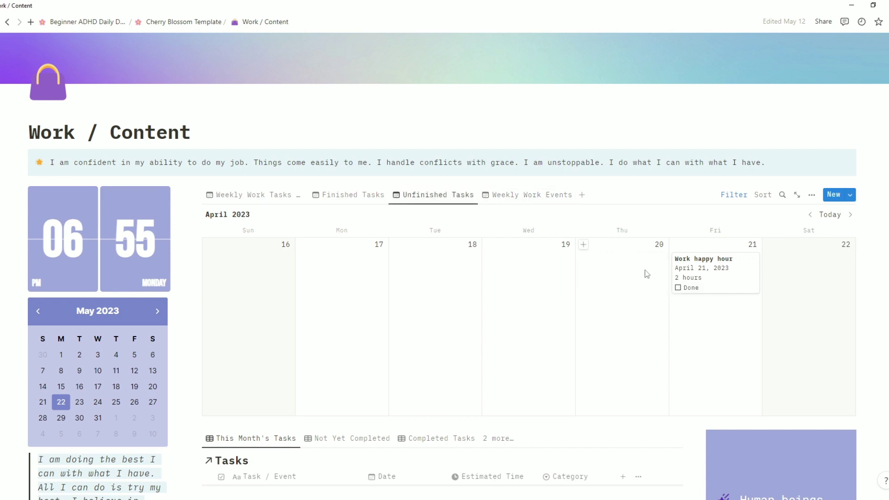
click(354, 204)
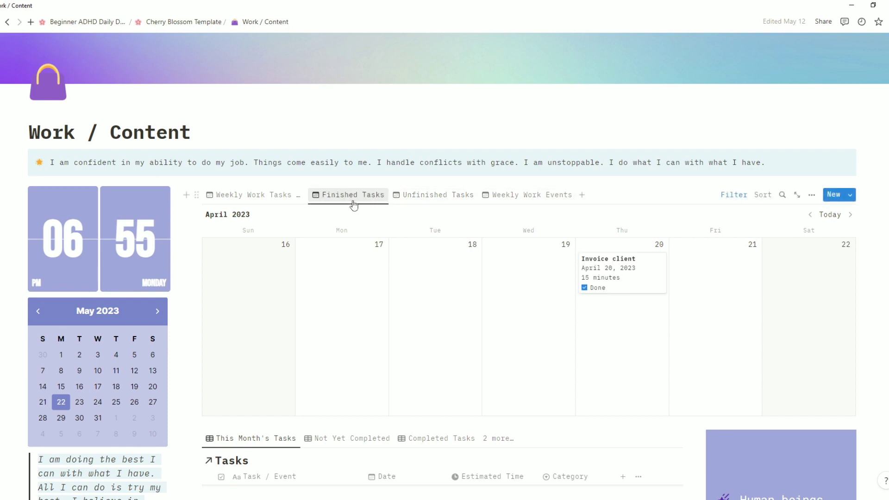
click(585, 289)
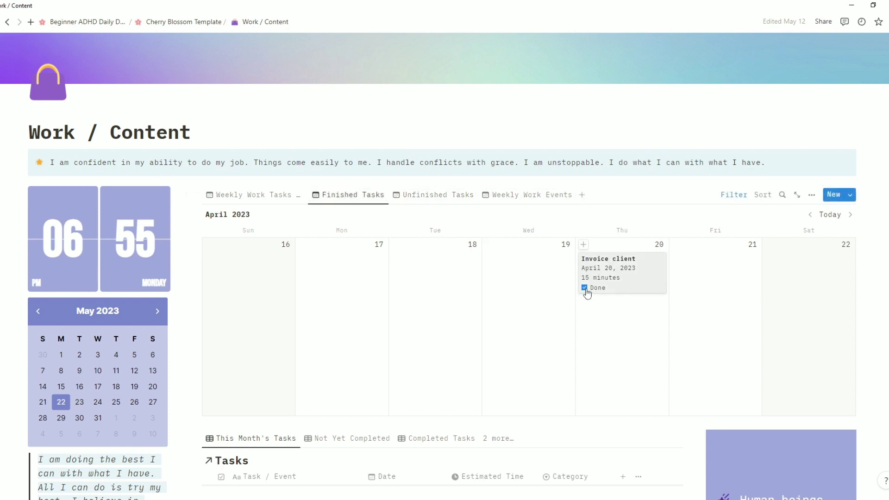
click(473, 203)
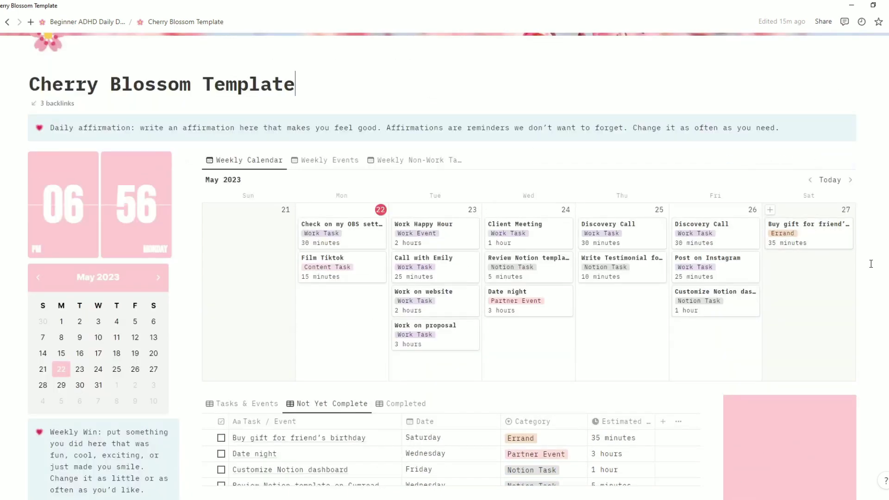
Scroll the Cherry Blossom page, then go up to the Beginner ADHD Daily Dashboard page.
scroll(872, 264, down, 5)
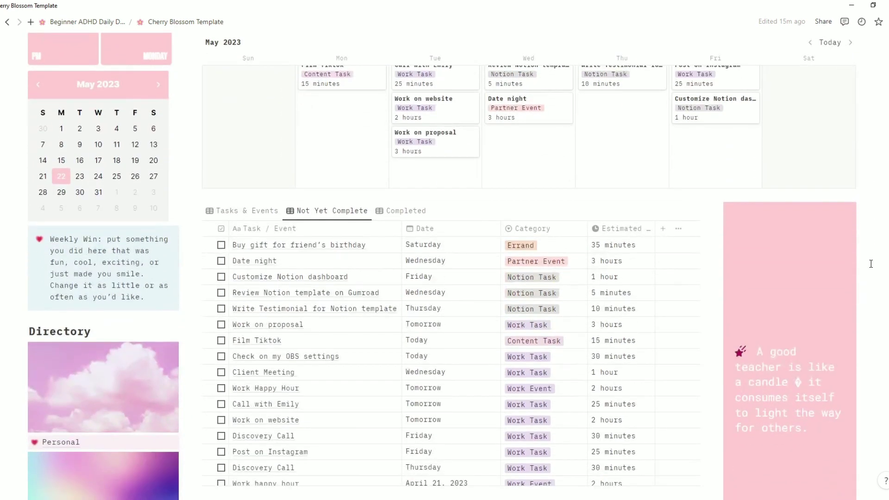
scroll(871, 264, up, 4)
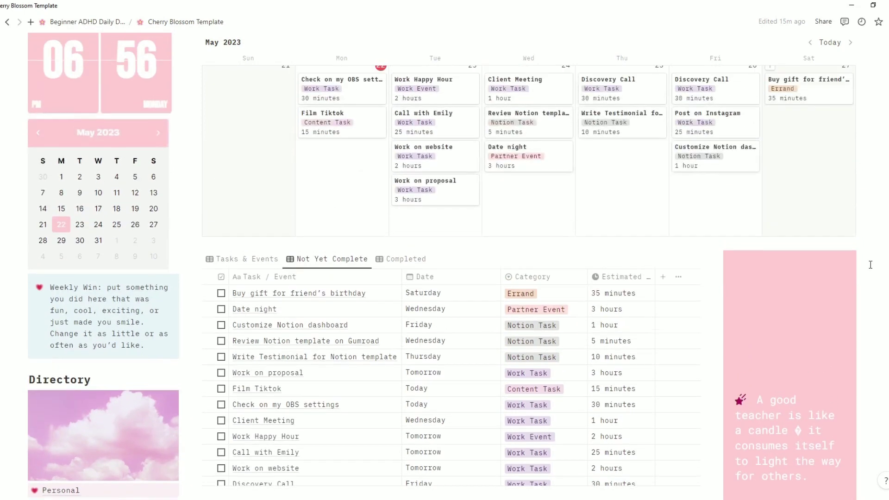
scroll(871, 265, up, 1)
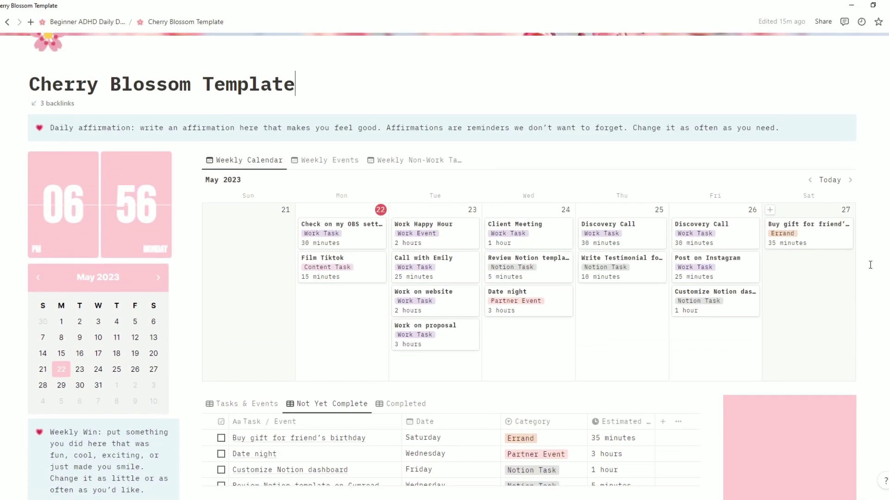
scroll(871, 265, up, 1)
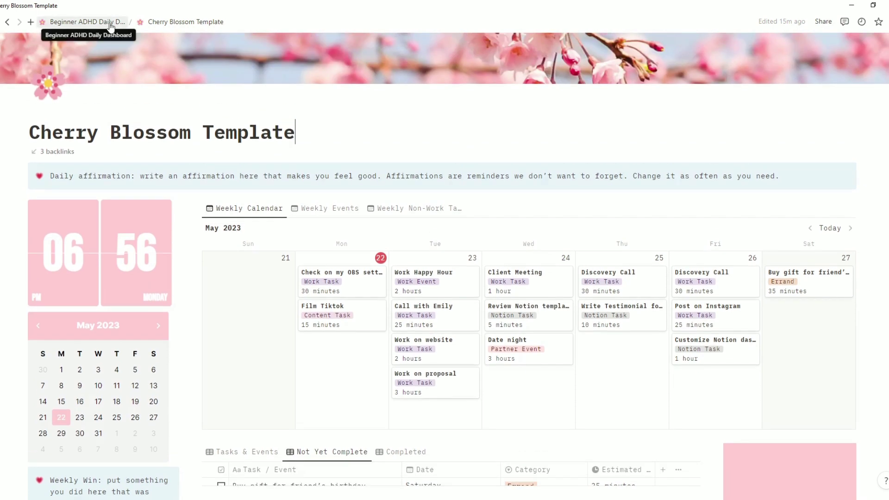
click(109, 24)
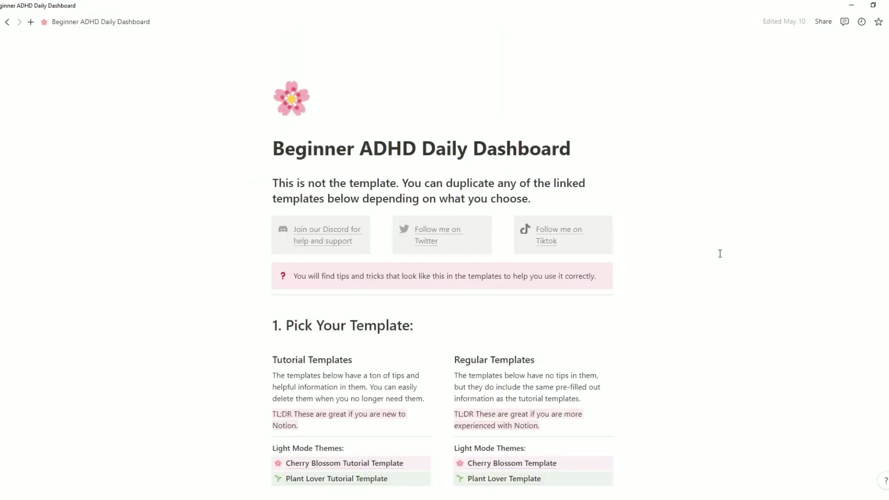
scroll(657, 287, down, 2)
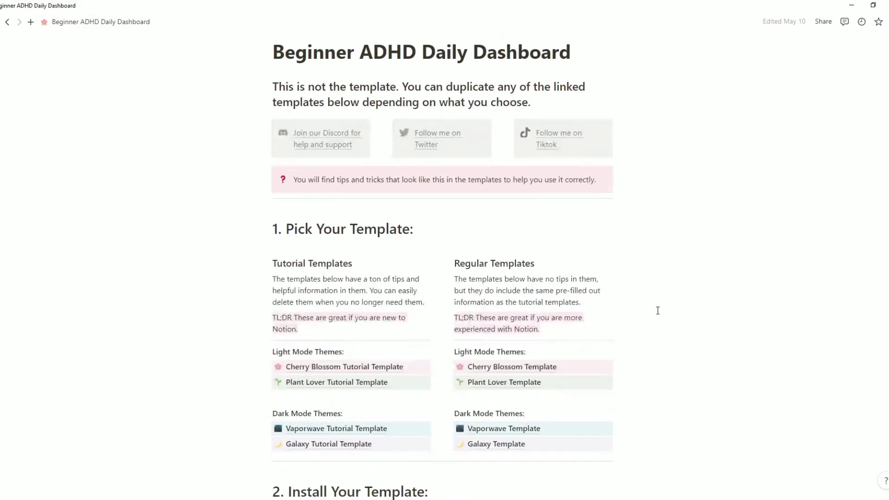